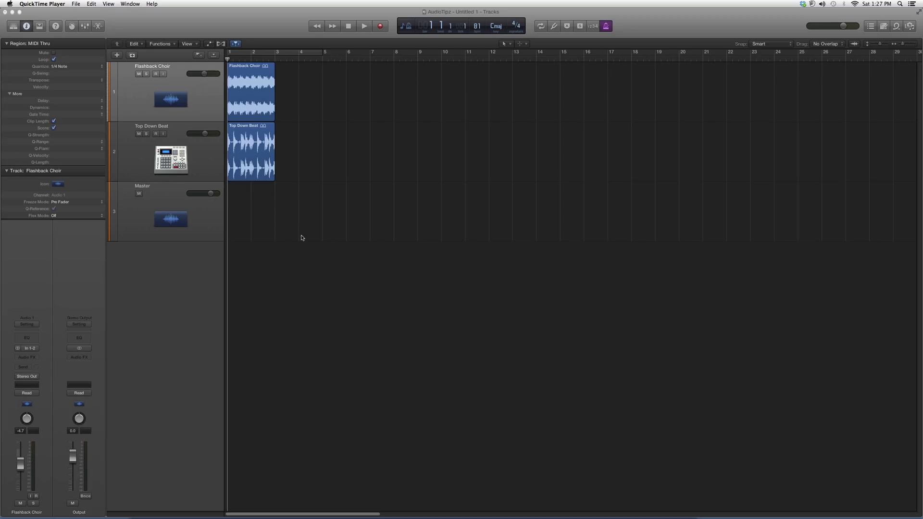
Insert Waves Q8 Stereo in the Flashback Choir Audio FX slot, opening its editor.
click(32, 357)
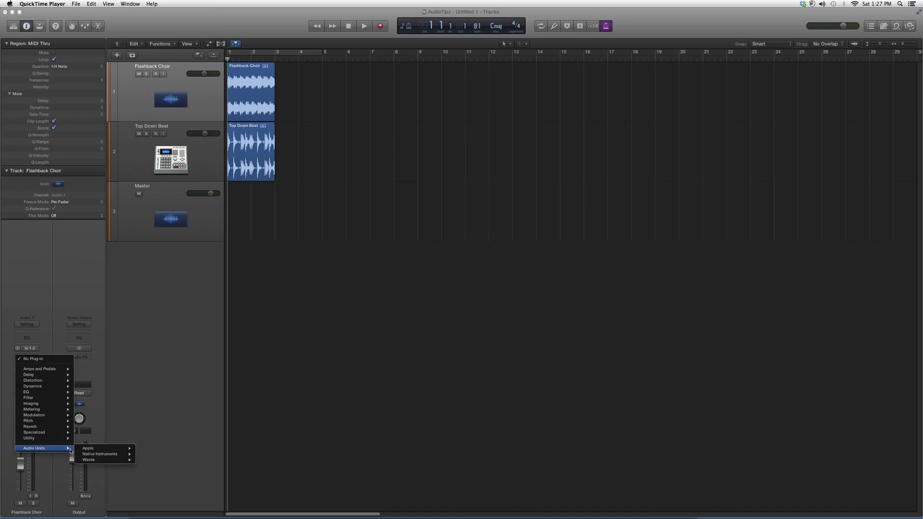
mouse_move(36, 448)
scroll(161, 464, down, 3)
scroll(162, 463, down, 2)
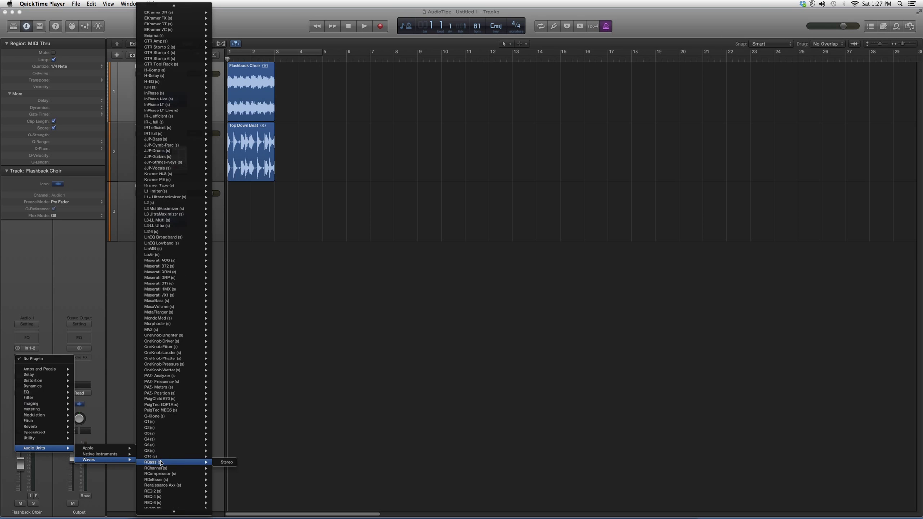
click(160, 452)
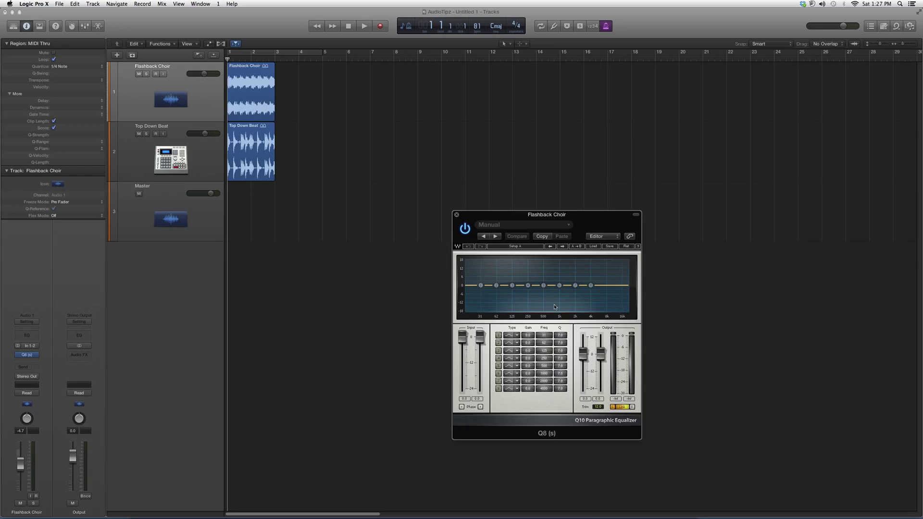
Enable Q8 bands 1 through 8 so every band button turns yellow.
click(480, 336)
click(583, 353)
click(482, 285)
click(499, 336)
click(499, 344)
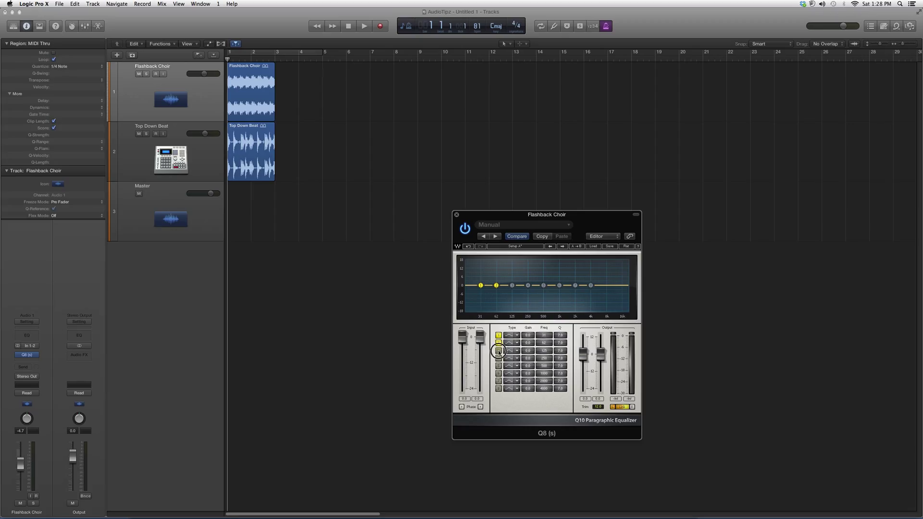
click(498, 373)
click(499, 366)
click(499, 388)
Drag a low band's node upward into a peak near 125 Hz.
drag(495, 286, 515, 272)
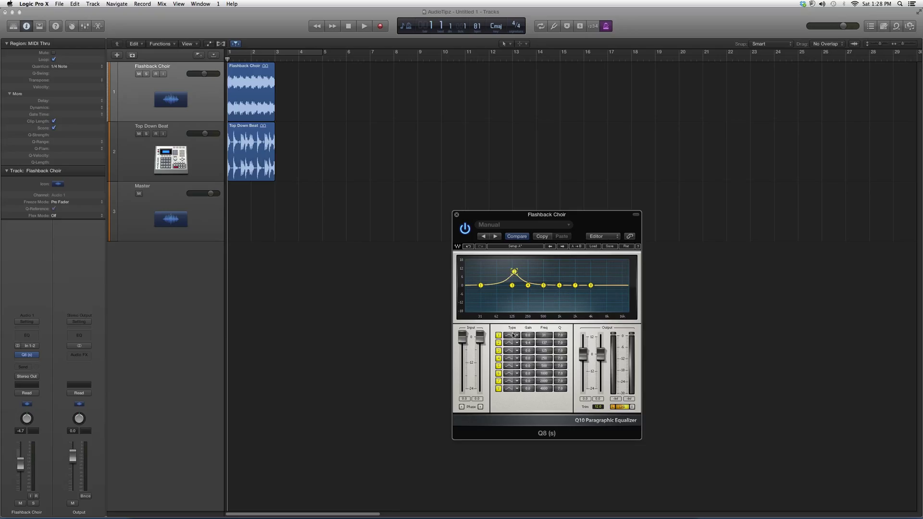
Slightly widen band 1's Q value.
drag(561, 335, 537, 514)
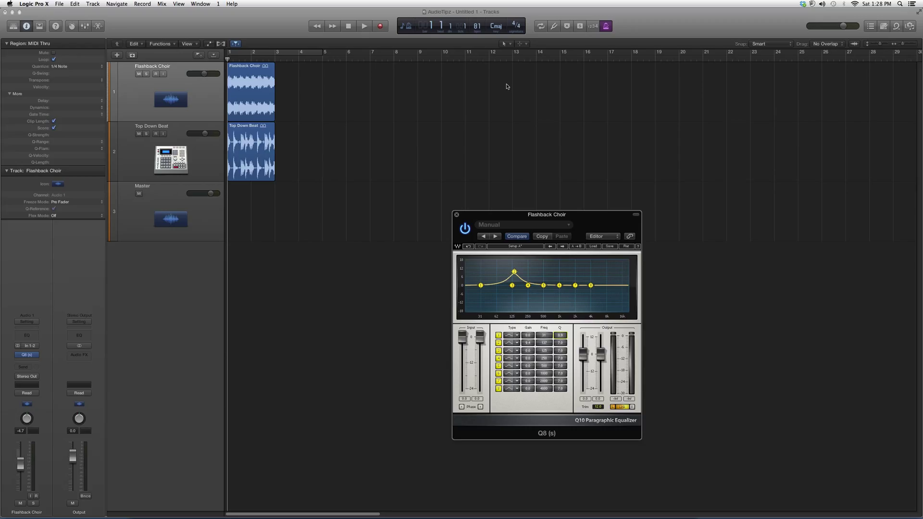